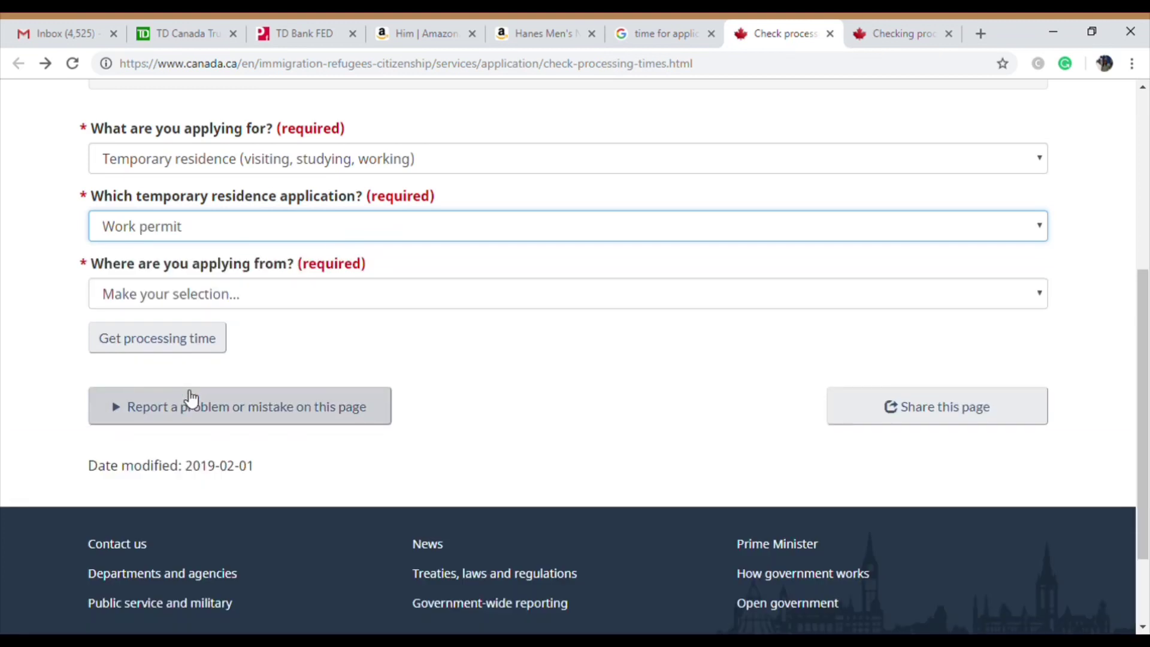
Choose India as the country the work permit application is made from and get its processing time
{"action": "left_click", "coordinate": [185, 304]}
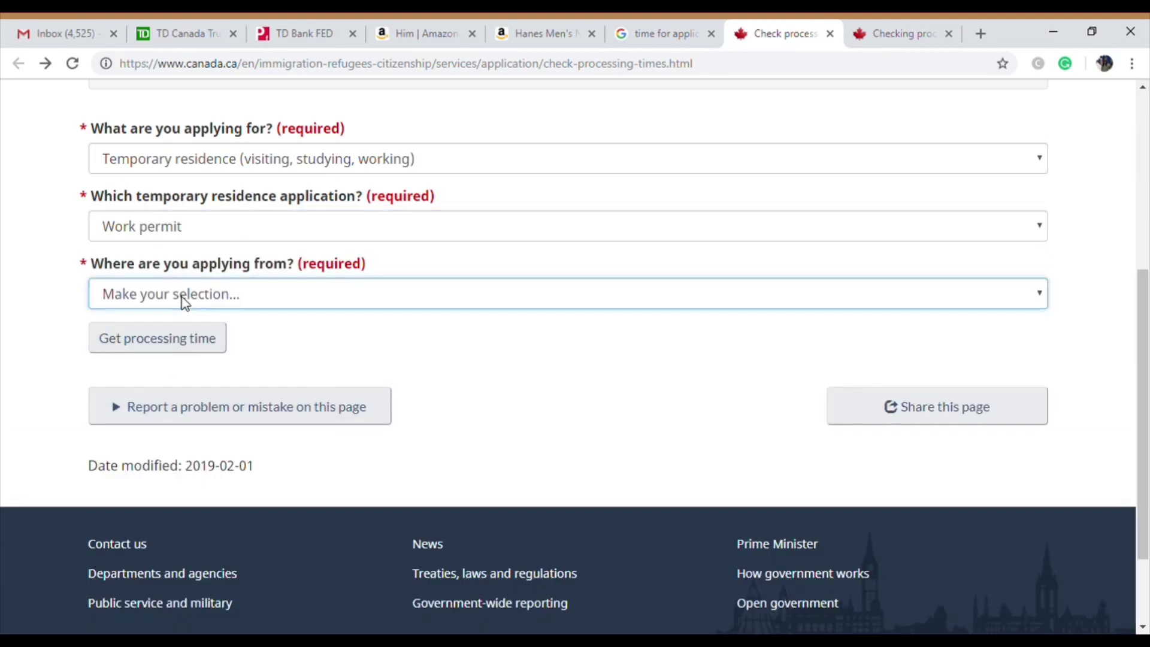
{"action": "type", "text": "in"}
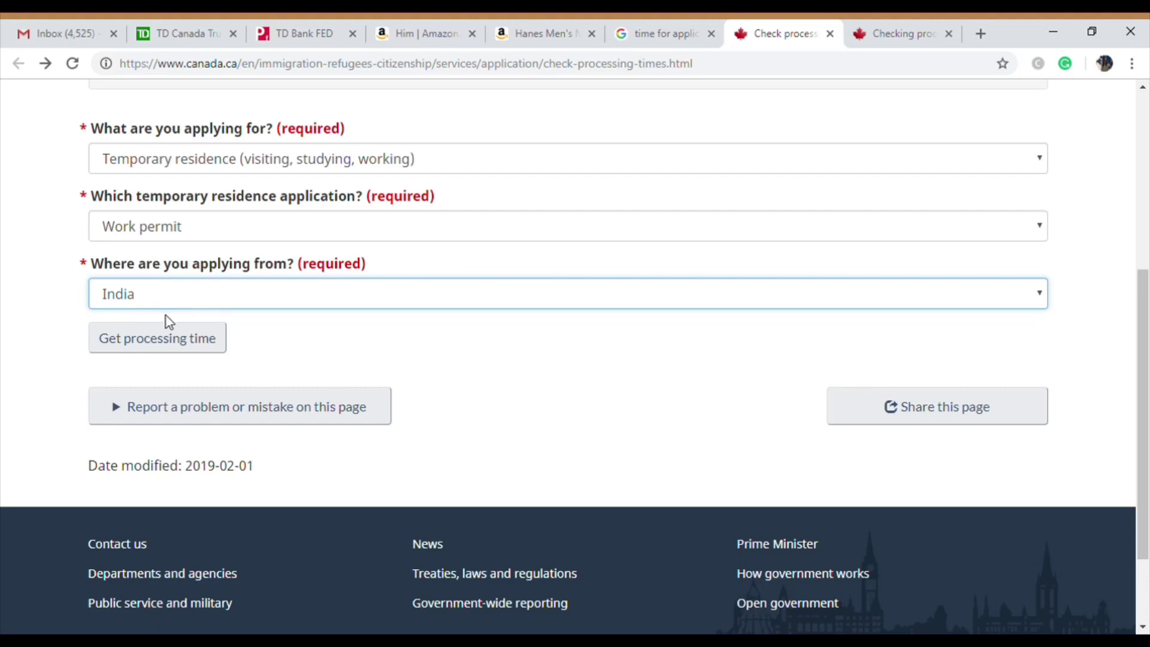
{"action": "left_click", "coordinate": [167, 339]}
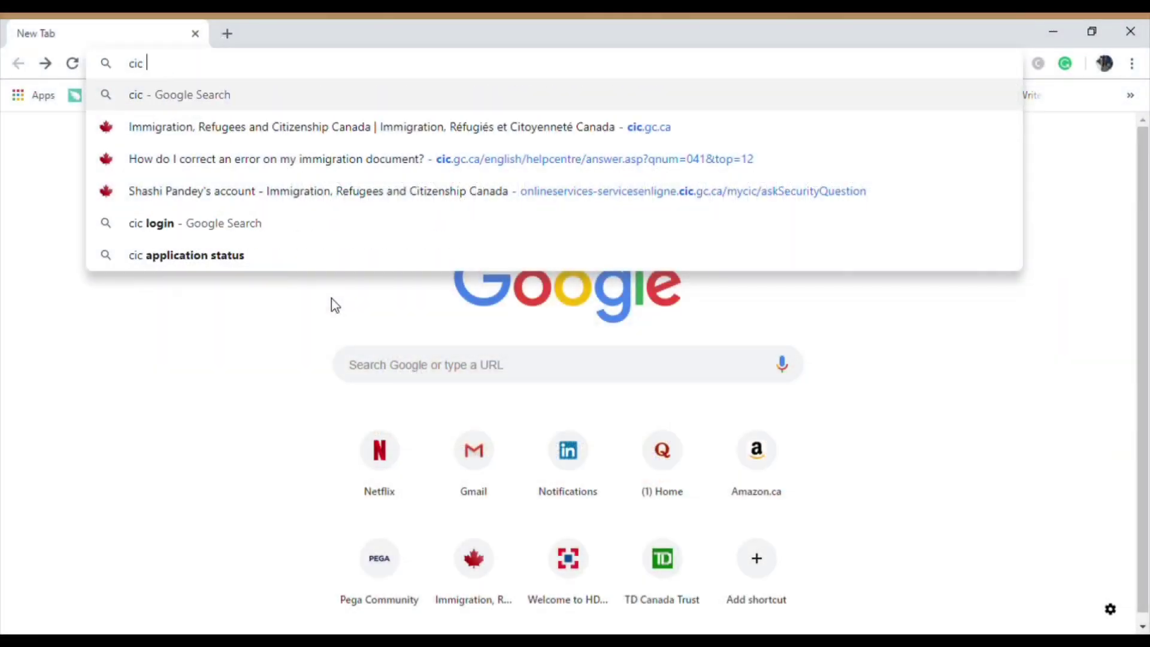
Search the web for "cic application status" and open Canada.ca's "Check your application status" result in a separate tab
{"action": "type", "text": "ap"}
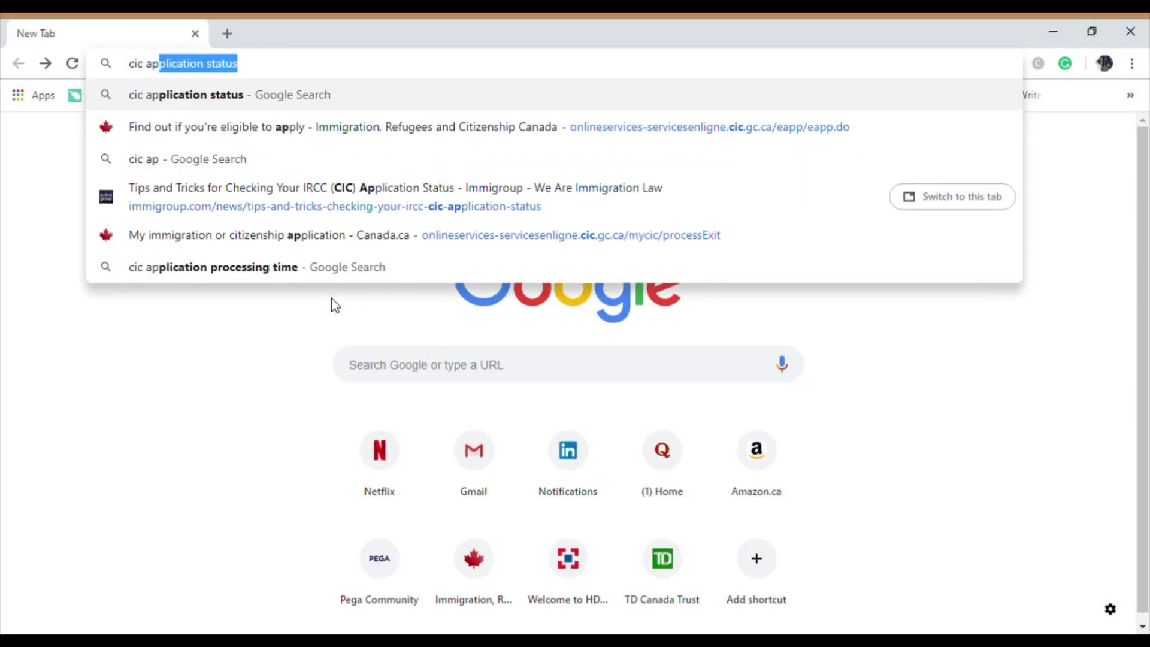
{"action": "type", "text": "plication s"}
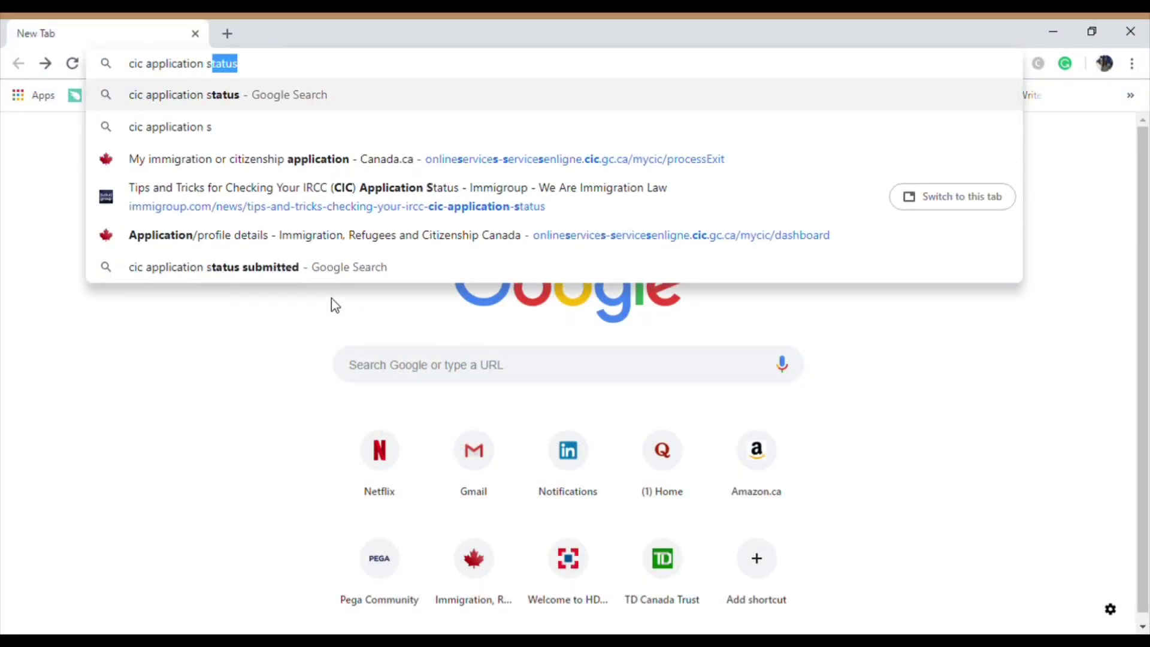
{"action": "type", "text": "tatus"}
{"action": "key", "text": "Return"}
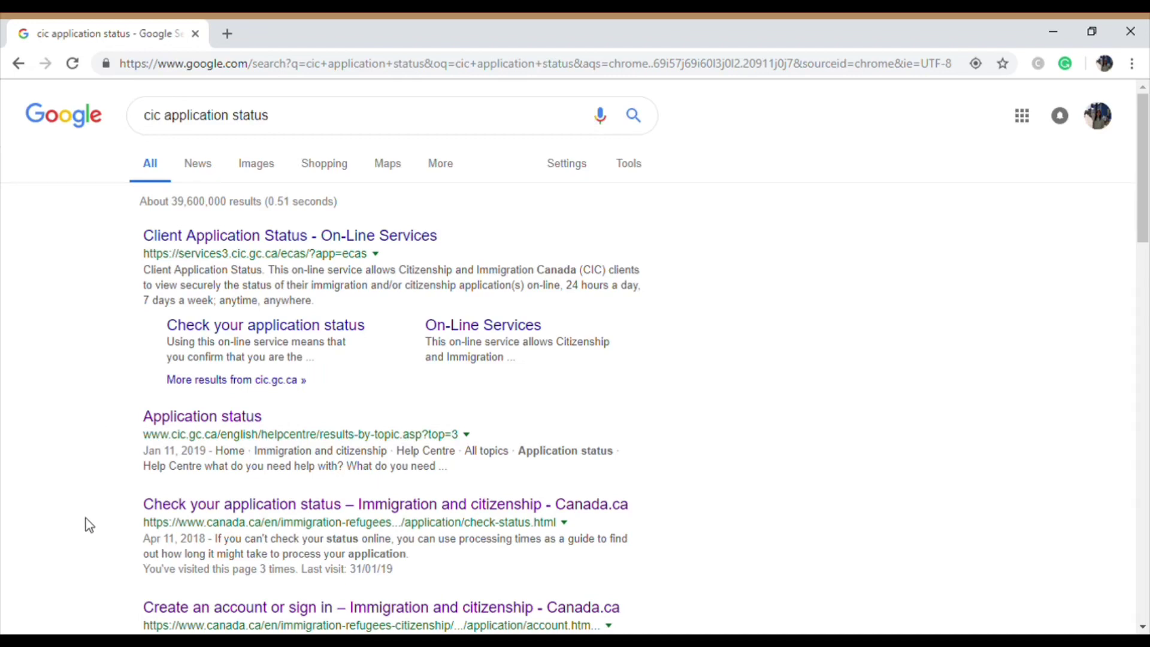
{"action": "middle_click", "coordinate": [217, 520]}
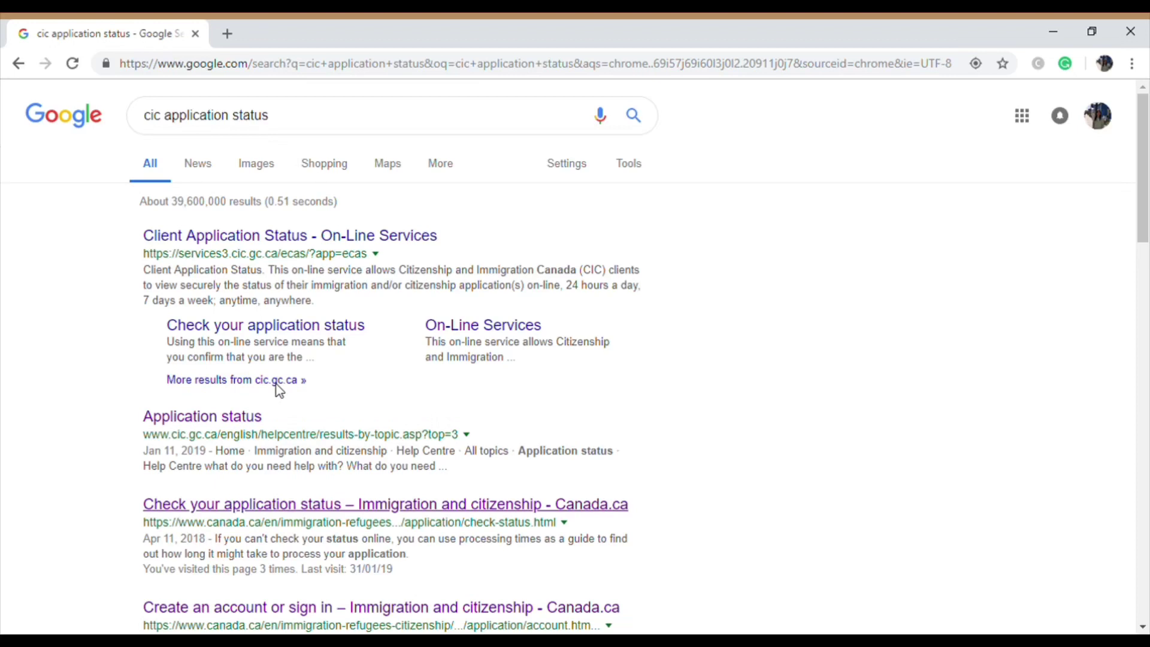
{"action": "left_click", "coordinate": [328, 23]}
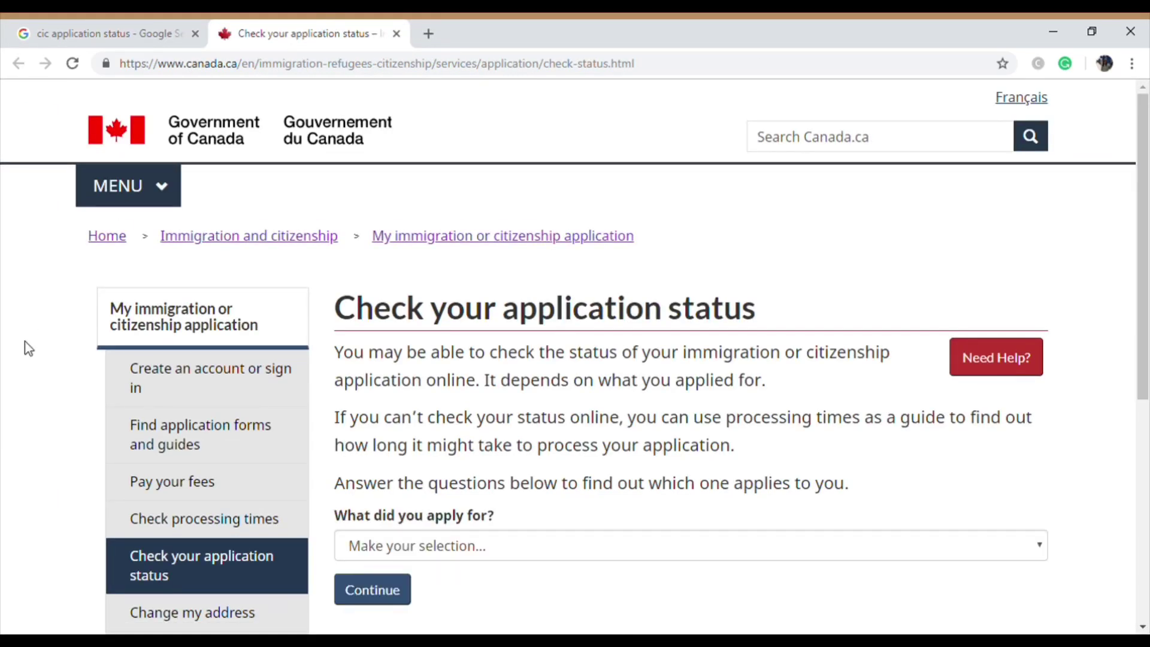
Choose Work permit as what was applied for and continue to its status-check options
{"action": "scroll", "coordinate": [28, 348], "scroll_direction": "down", "scroll_amount": 4}
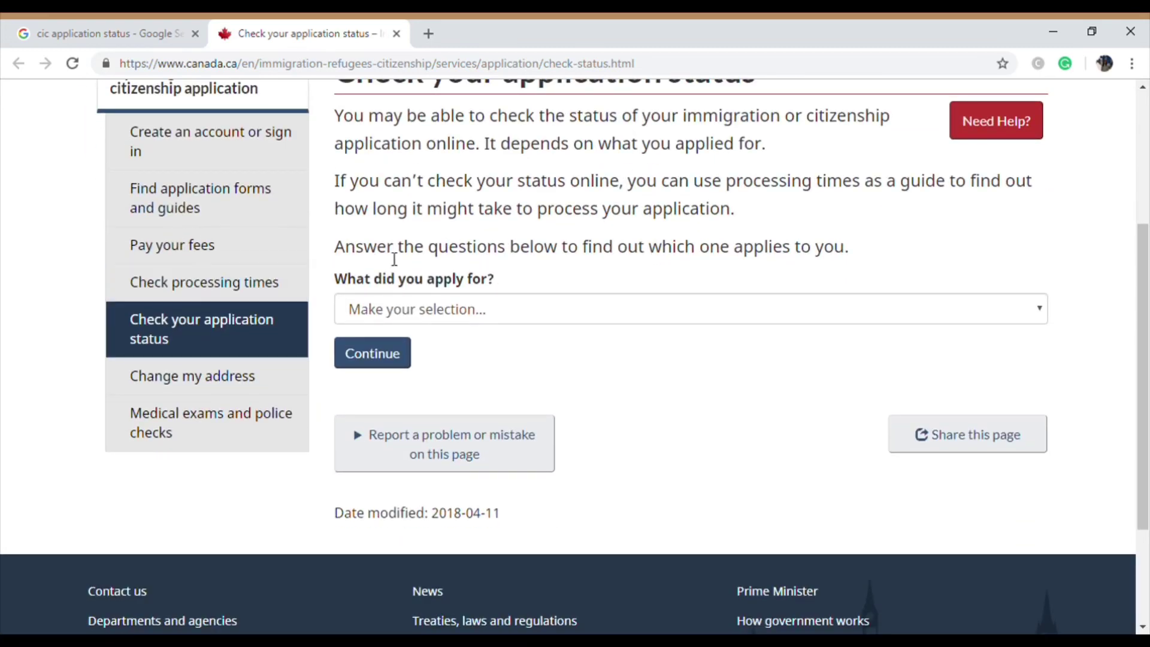
{"action": "left_click", "coordinate": [429, 308]}
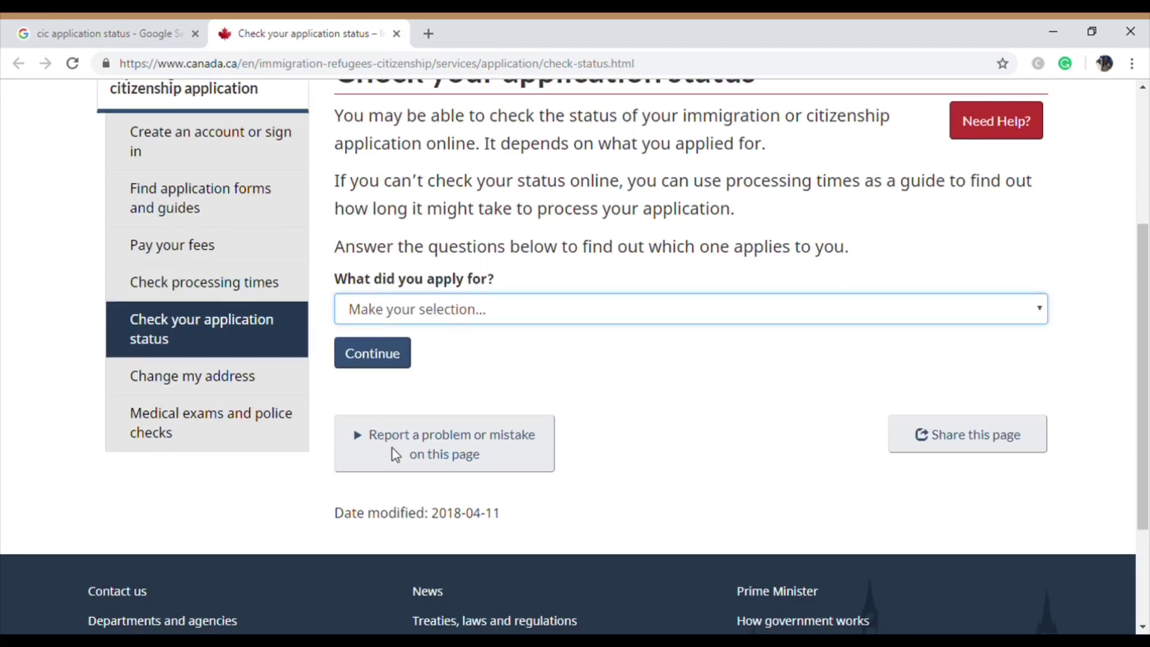
{"action": "key", "text": "w"}
{"action": "left_click", "coordinate": [377, 361]}
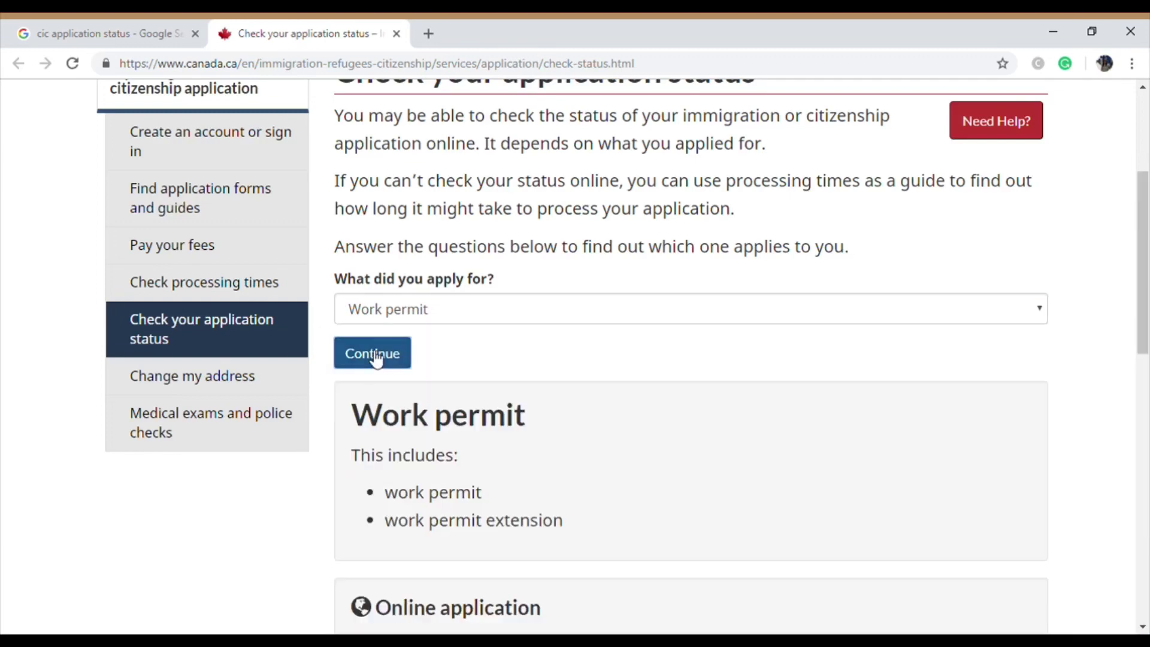
Go to the account sign-in for online applications and continue to the GCKey sign-in page
{"action": "scroll", "coordinate": [281, 512], "scroll_direction": "down", "scroll_amount": 5}
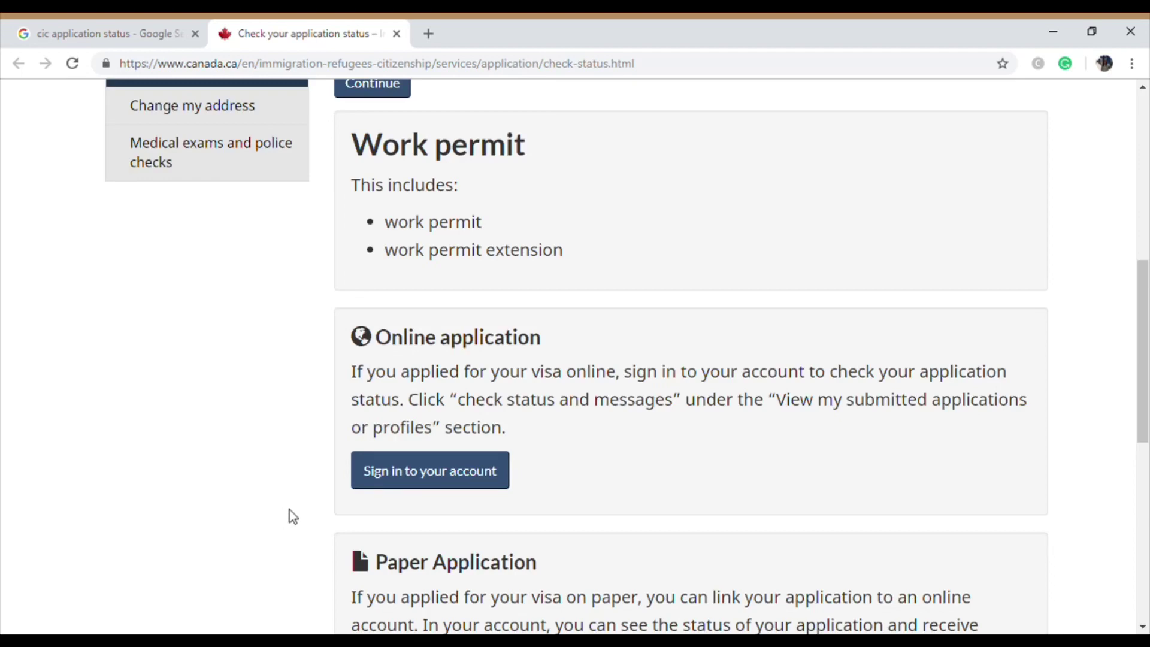
{"action": "left_click", "coordinate": [446, 471]}
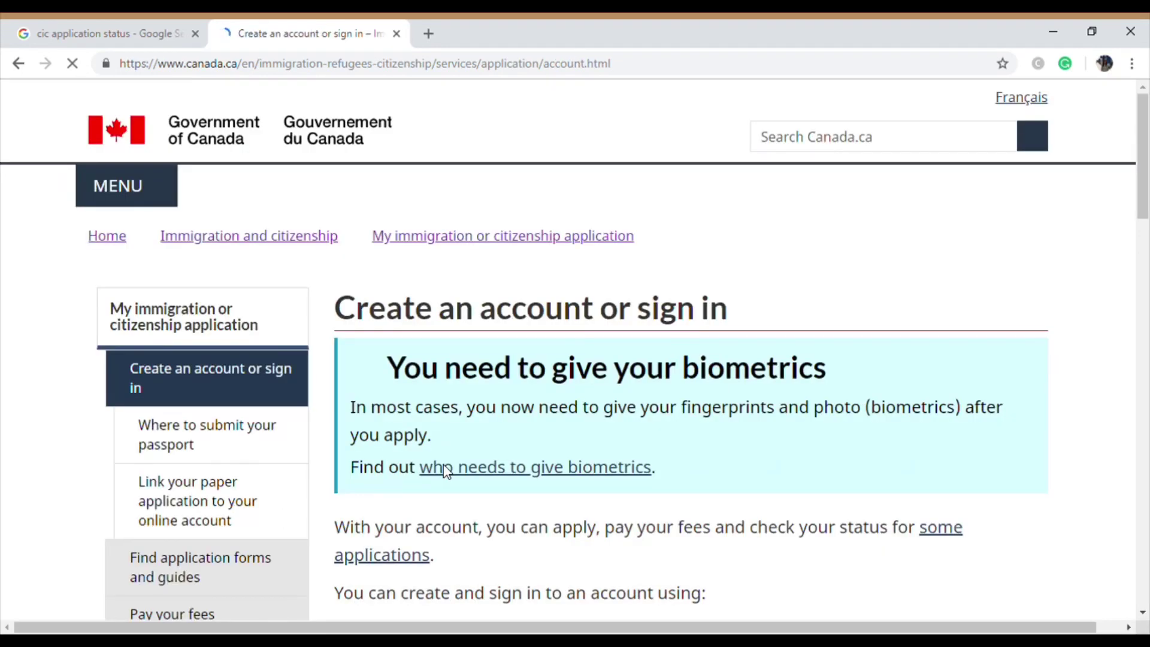
{"action": "scroll", "coordinate": [3, 482], "scroll_direction": "down", "scroll_amount": 10}
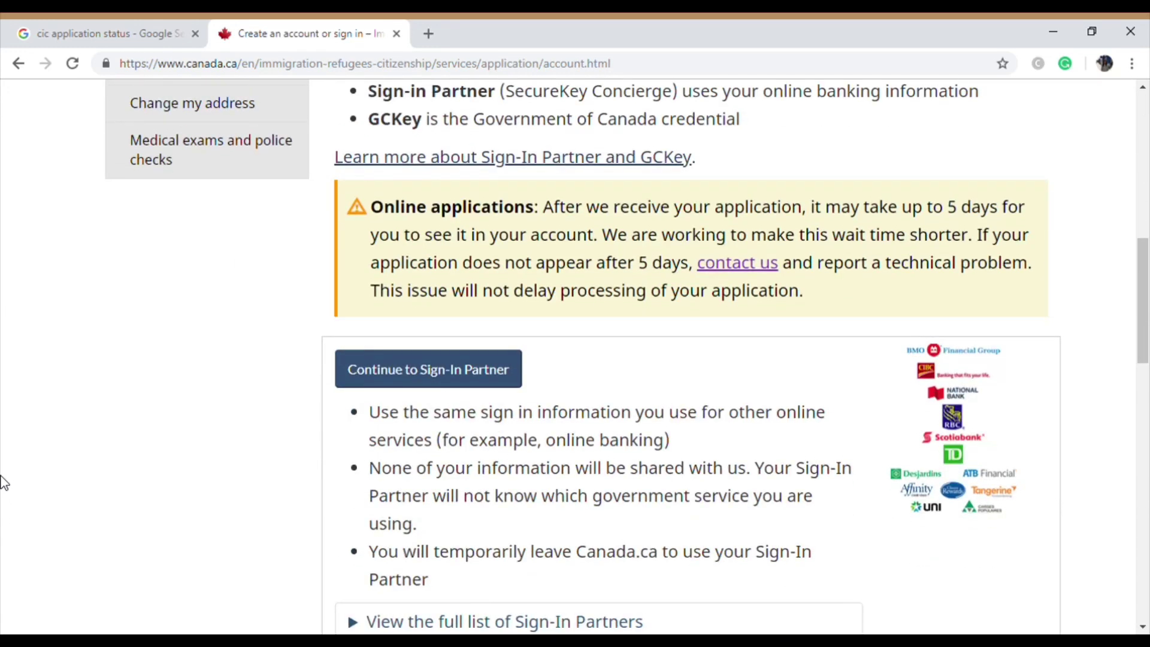
{"action": "scroll", "coordinate": [3, 482], "scroll_direction": "down", "scroll_amount": 5}
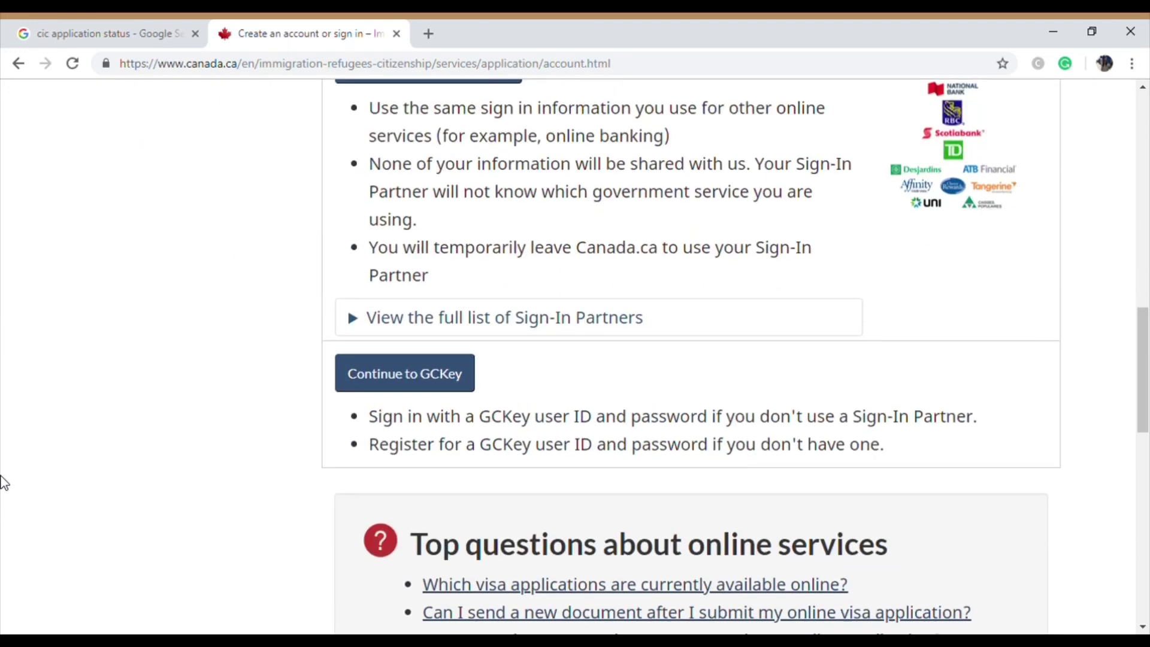
{"action": "left_click", "coordinate": [429, 386]}
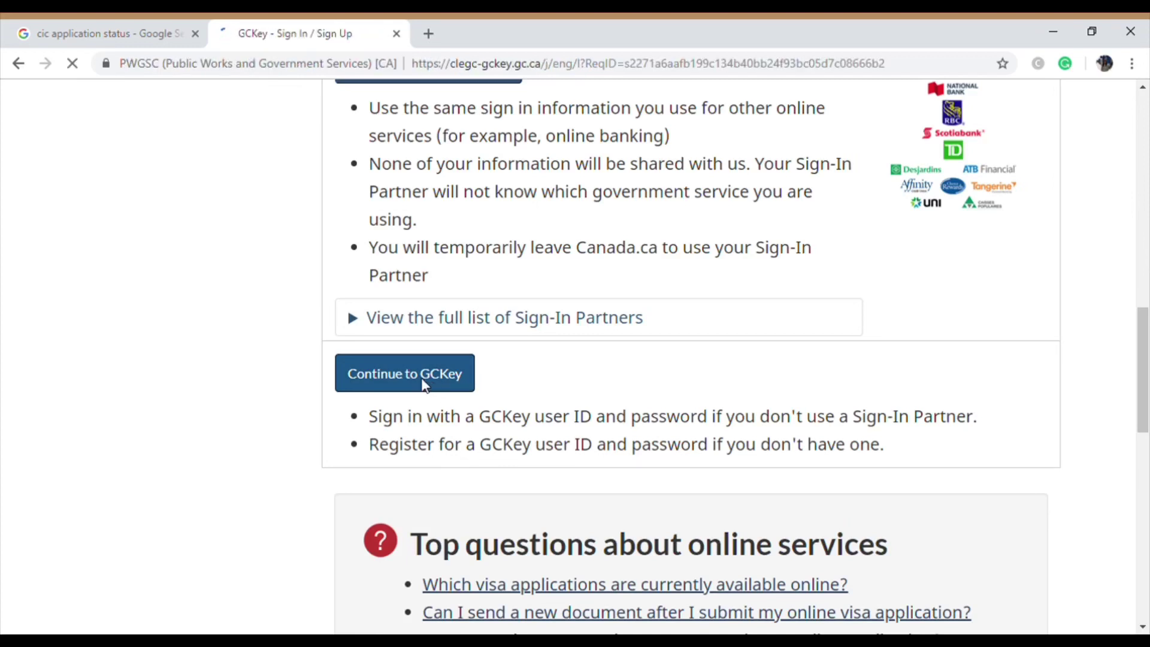
Enter the GCKey username and account password, and submit the sign-in
{"action": "type", "text": "u"}
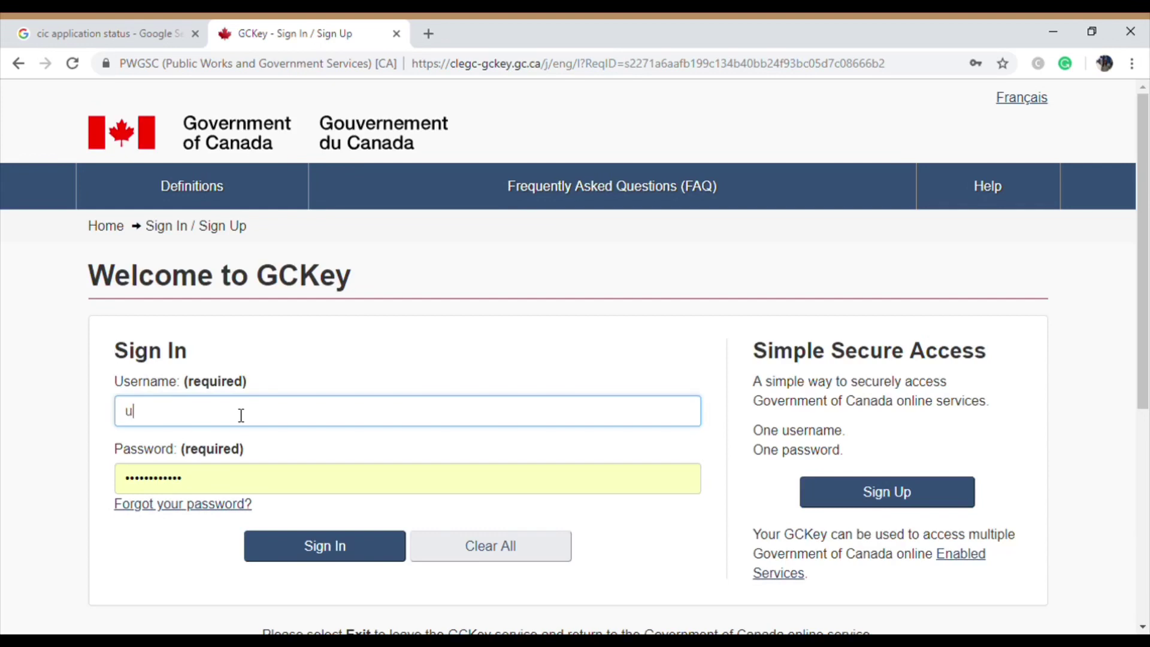
{"action": "type", "text": "sernametest"}
{"action": "key", "text": "Tab"}
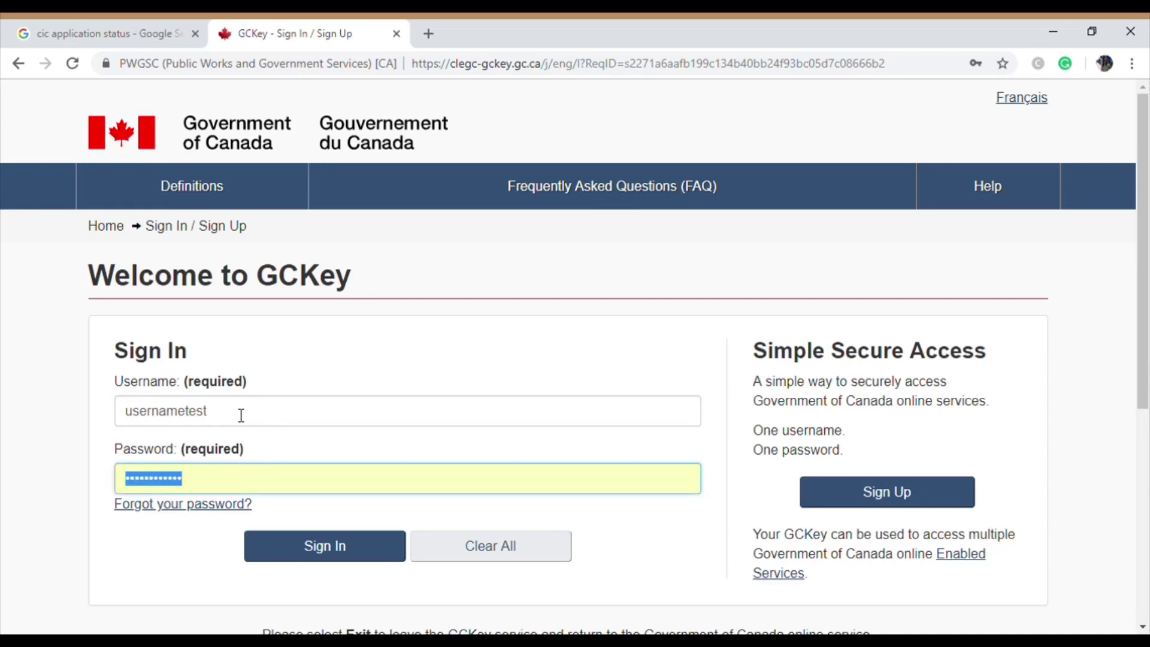
{"action": "type", "text": "********"}
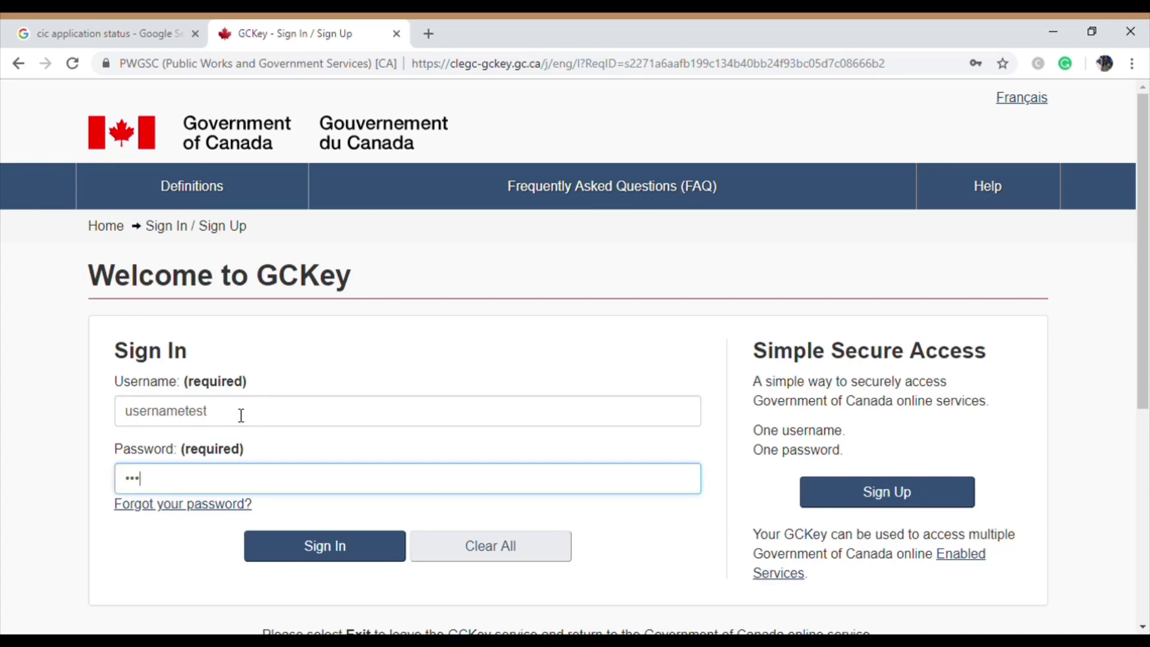
{"action": "type", "text": "****"}
{"action": "left_click", "coordinate": [299, 555]}
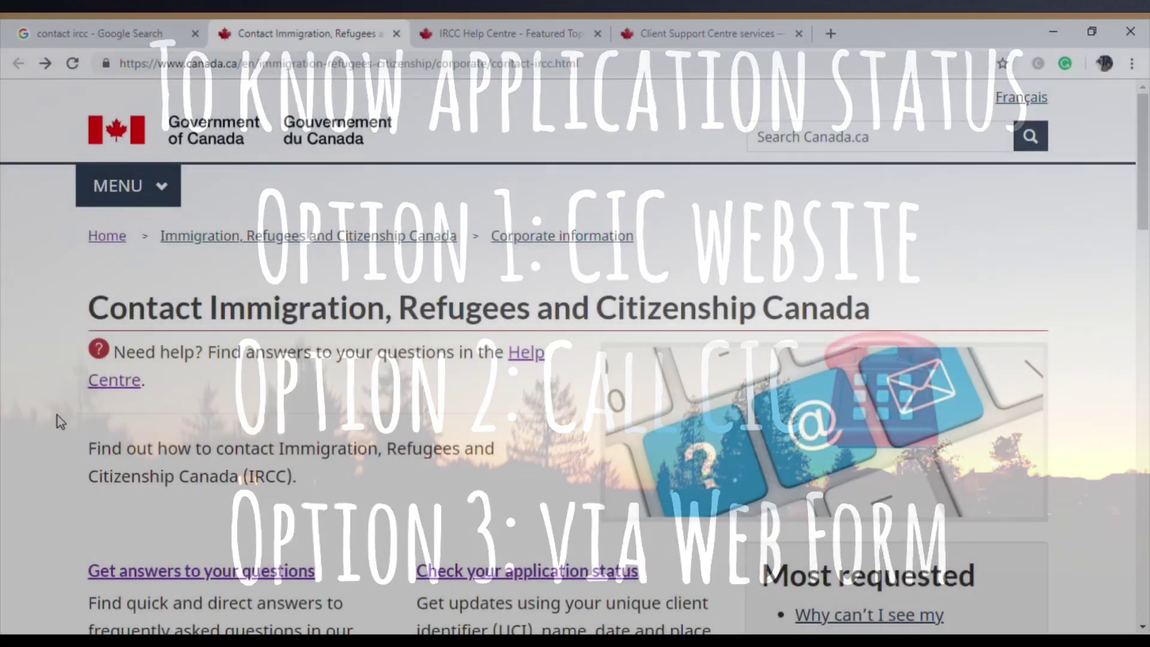
Open "Submit a case-specific enquiry" from the IRCC contact page
{"action": "key", "text": "Down"}
{"action": "key", "text": "Down"}
{"action": "key", "text": "Down"}
{"action": "key", "text": "Down"}
{"action": "key", "text": "Down"}
{"action": "key", "text": "Down"}
{"action": "key", "text": "Down"}
{"action": "key", "text": "Down"}
{"action": "key", "text": "Down"}
{"action": "key", "text": "Down"}
{"action": "key", "text": "Down"}
{"action": "key", "text": "Down"}
{"action": "key", "text": "Down"}
{"action": "key", "text": "Down"}
{"action": "key", "text": "Down"}
{"action": "key", "text": "Down"}
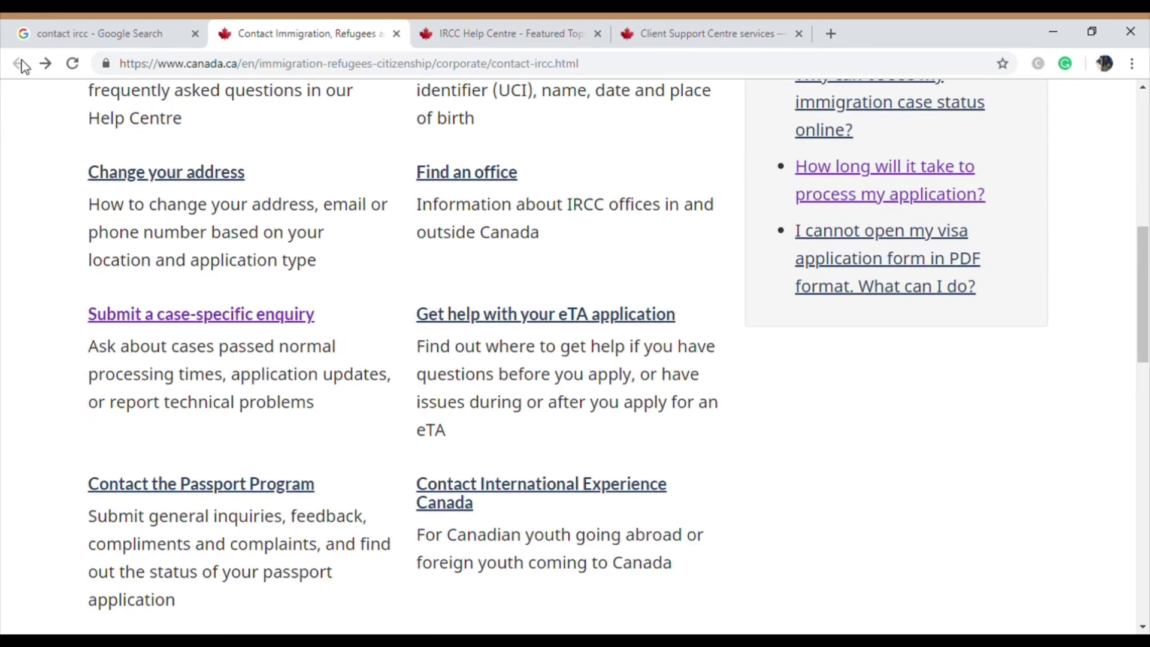
{"action": "left_click", "coordinate": [181, 315]}
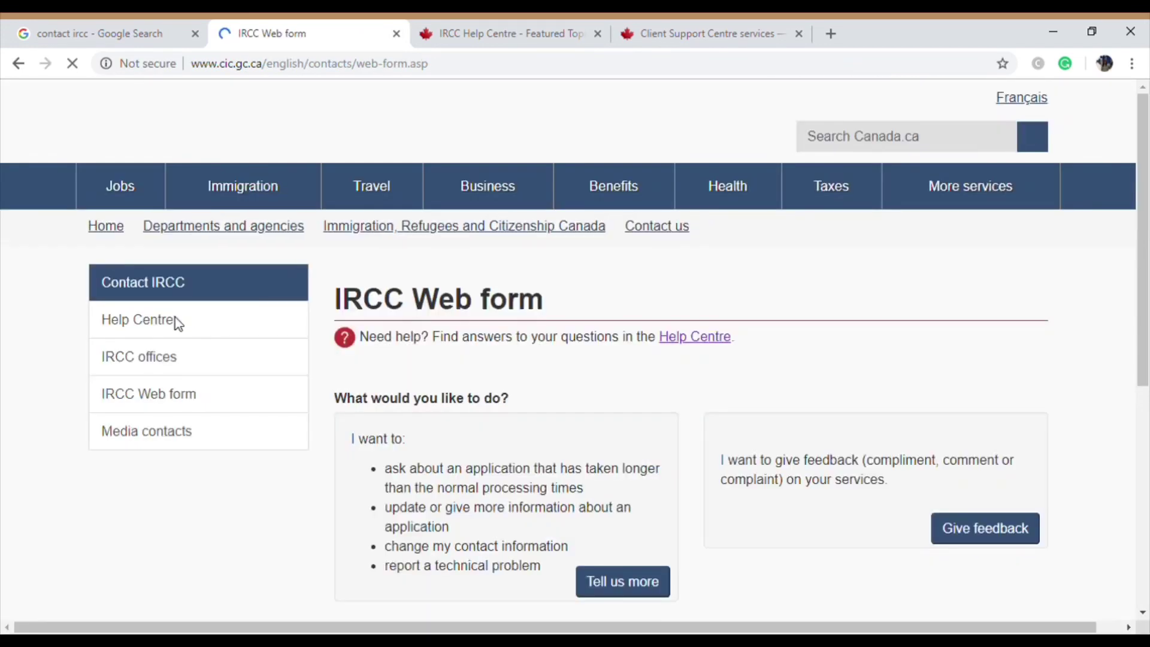
Choose to tell IRCC more, answer Yes to a submitted application and No to processing outside Canada, and go to the Web form
{"action": "scroll", "coordinate": [182, 325], "scroll_direction": "down", "scroll_amount": 5}
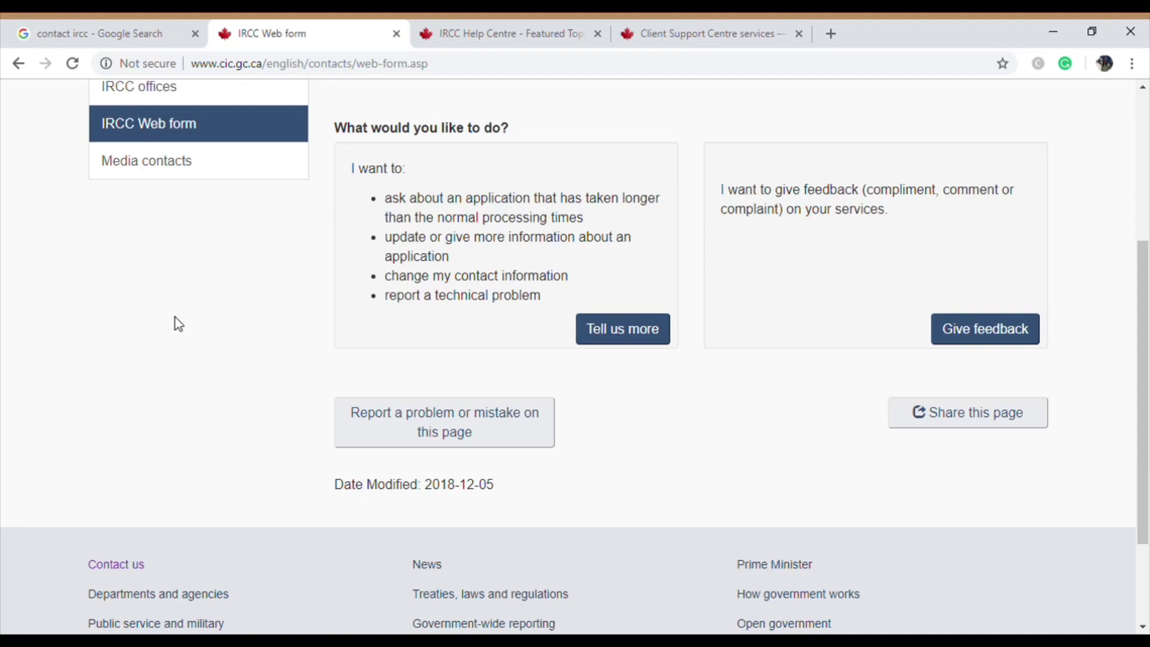
{"action": "left_click", "coordinate": [627, 340]}
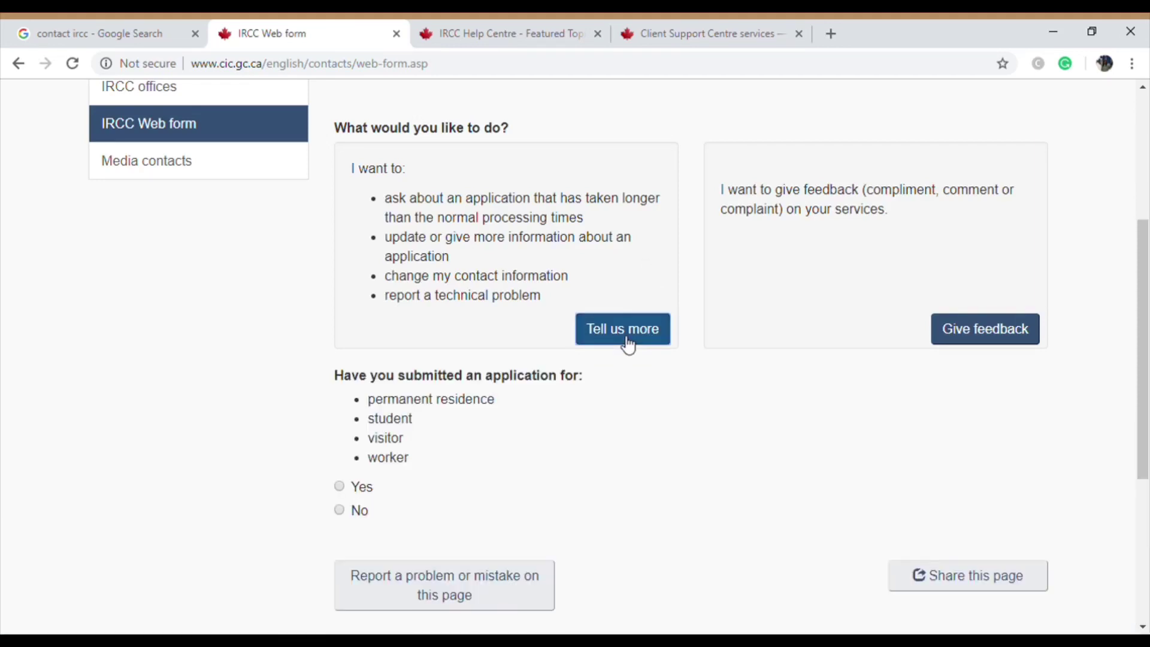
{"action": "left_click", "coordinate": [340, 487]}
{"action": "scroll", "coordinate": [249, 588], "scroll_direction": "down", "scroll_amount": 5}
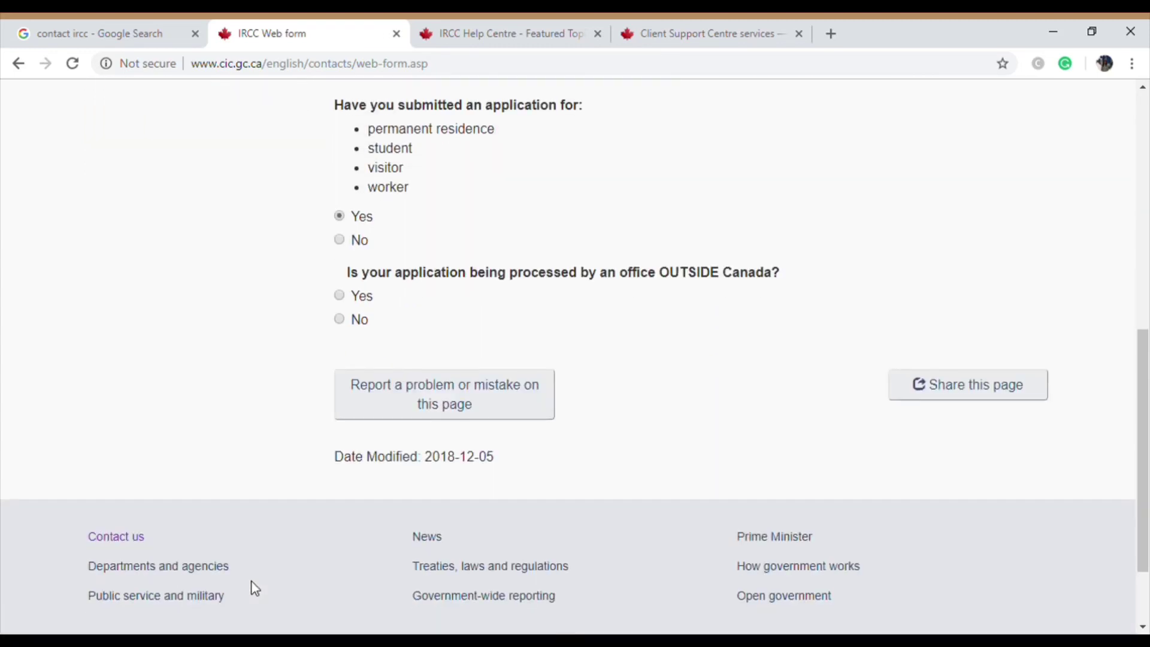
{"action": "left_click", "coordinate": [341, 318]}
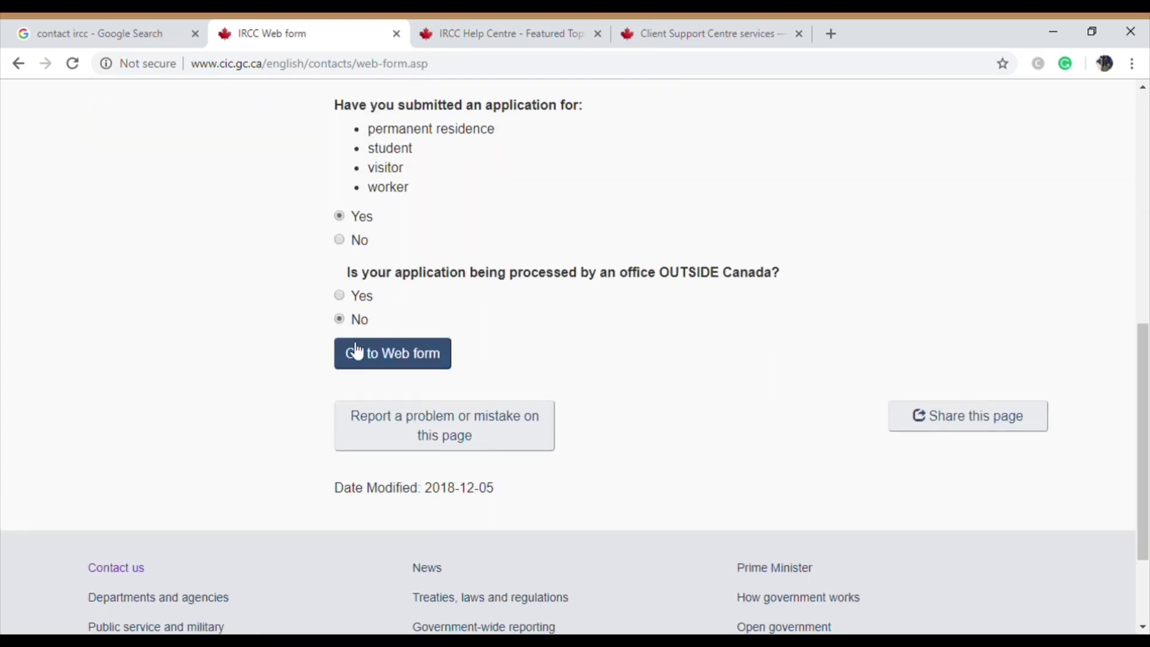
{"action": "left_click", "coordinate": [376, 357]}
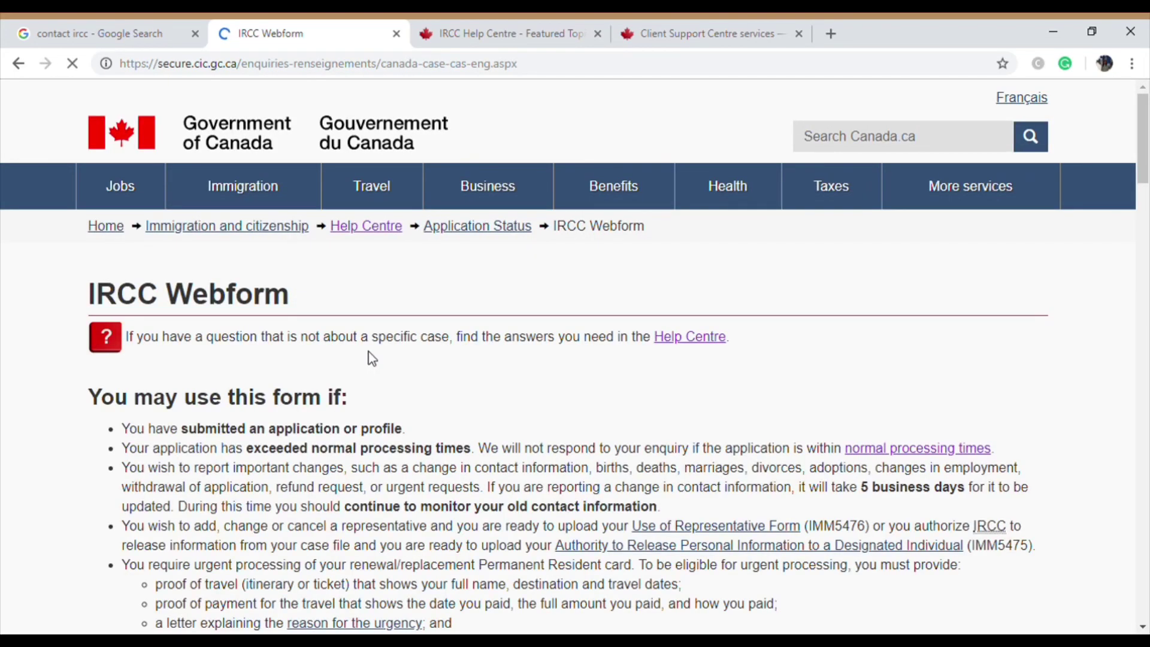
Set the enquiry type to Temporary Residence (applied online) and its continued type to Temporary Residence (applied online) - Work Permit
{"action": "scroll", "coordinate": [20, 506], "scroll_direction": "down", "scroll_amount": 5}
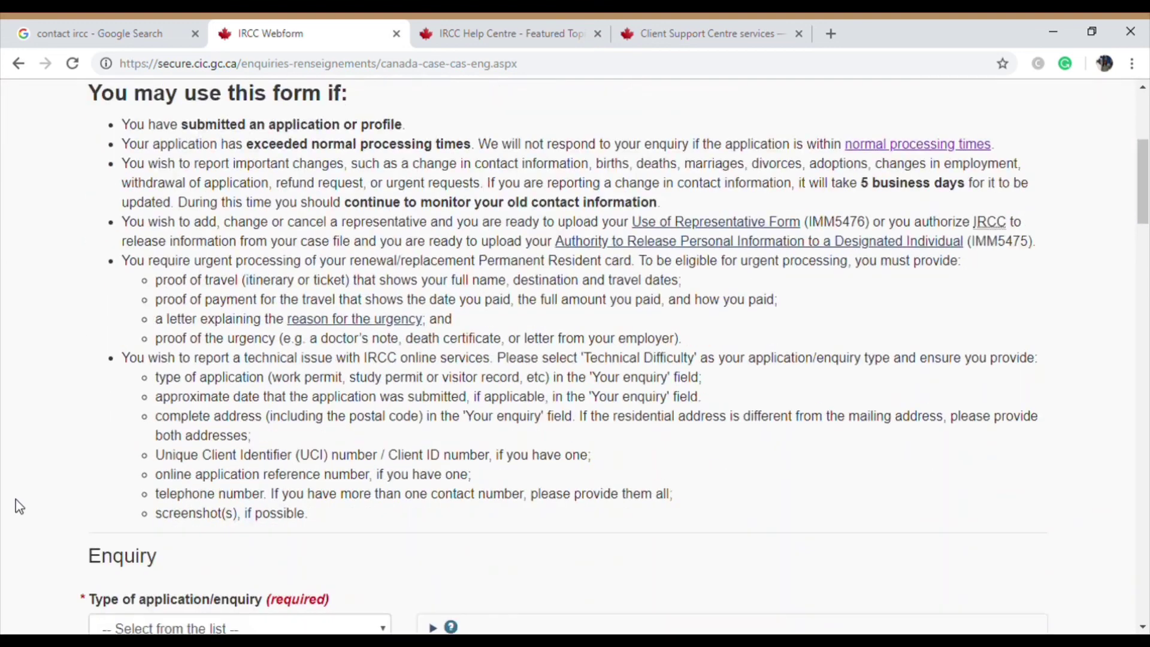
{"action": "scroll", "coordinate": [19, 506], "scroll_direction": "down", "scroll_amount": 5}
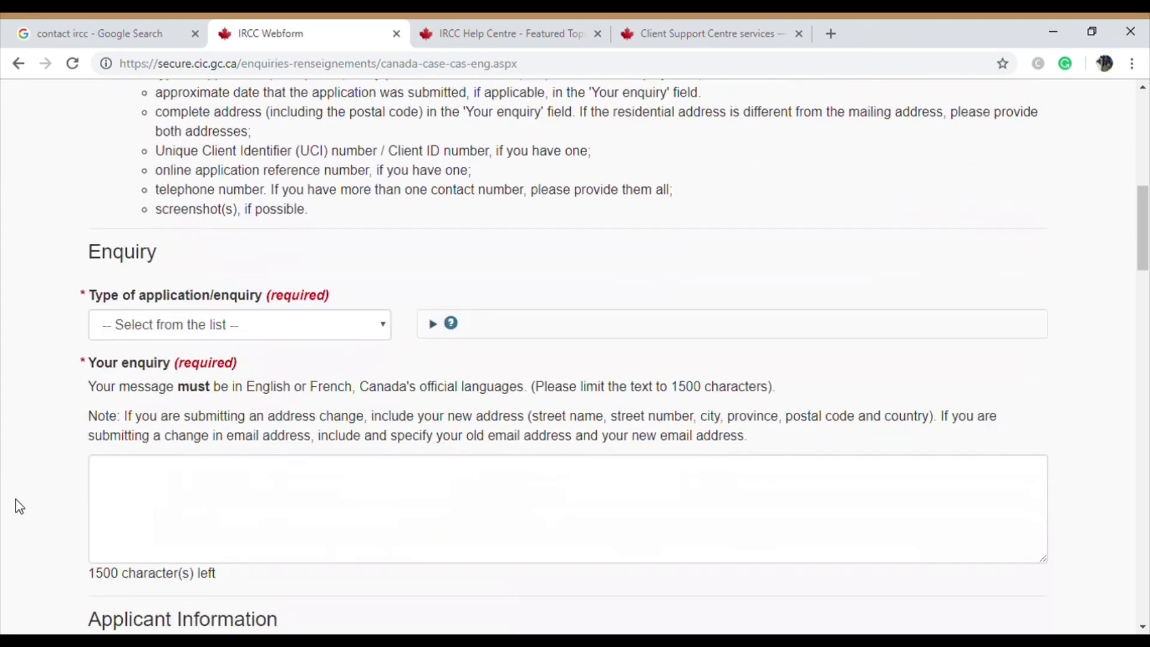
{"action": "left_click", "coordinate": [209, 326]}
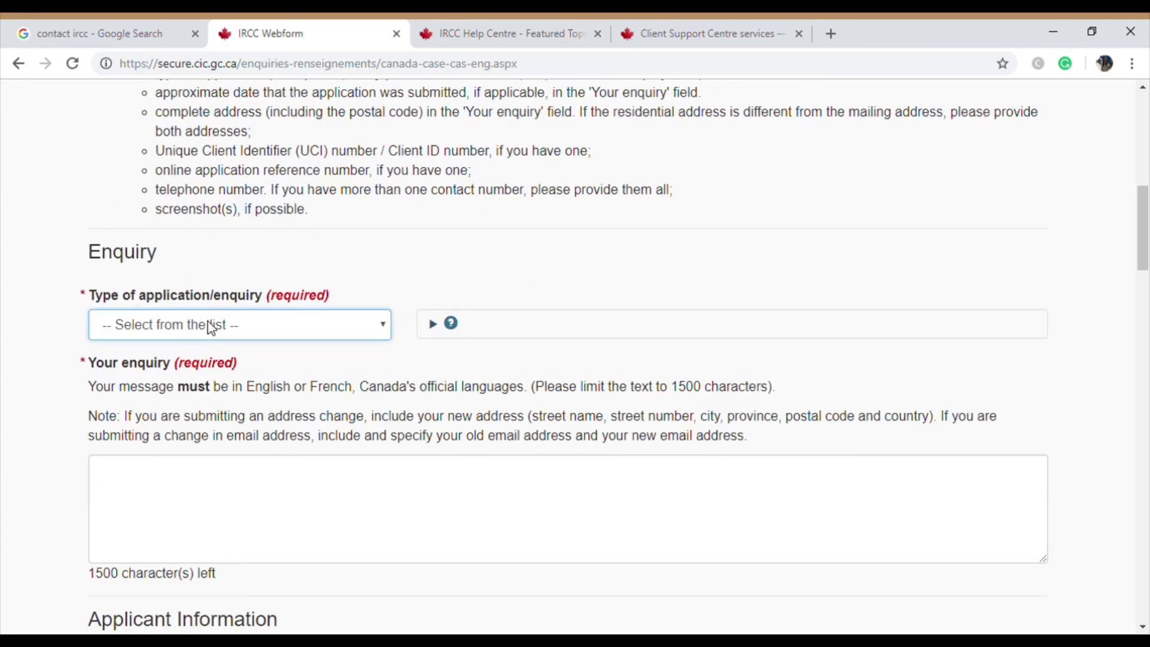
{"action": "left_click", "coordinate": [202, 545]}
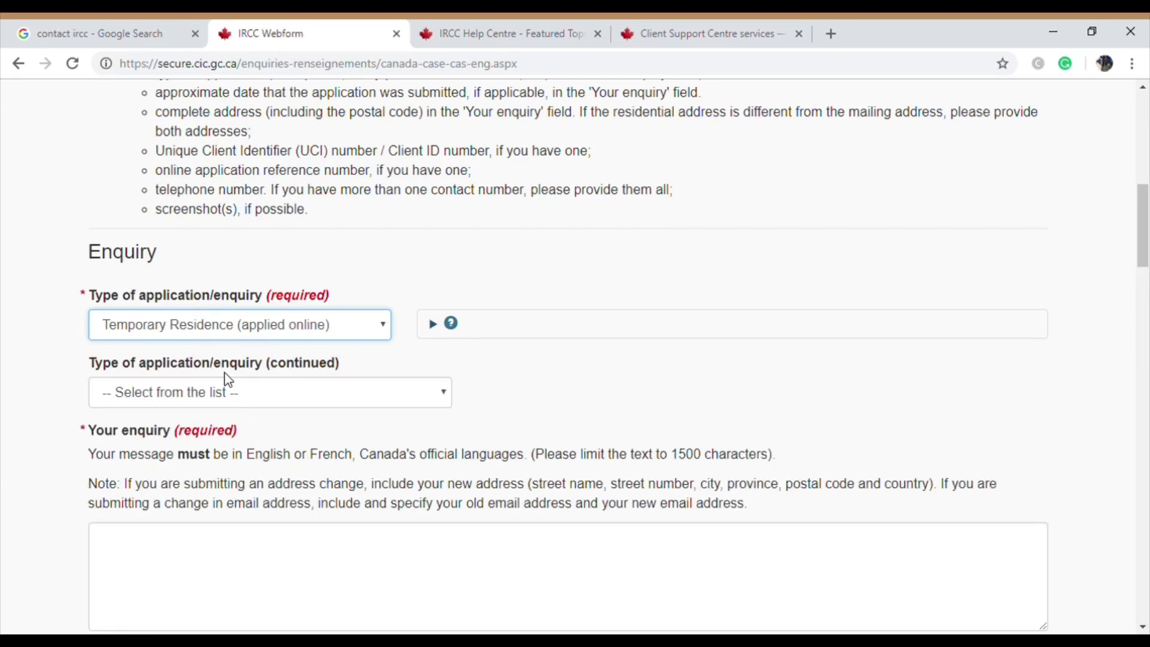
{"action": "left_click", "coordinate": [217, 390]}
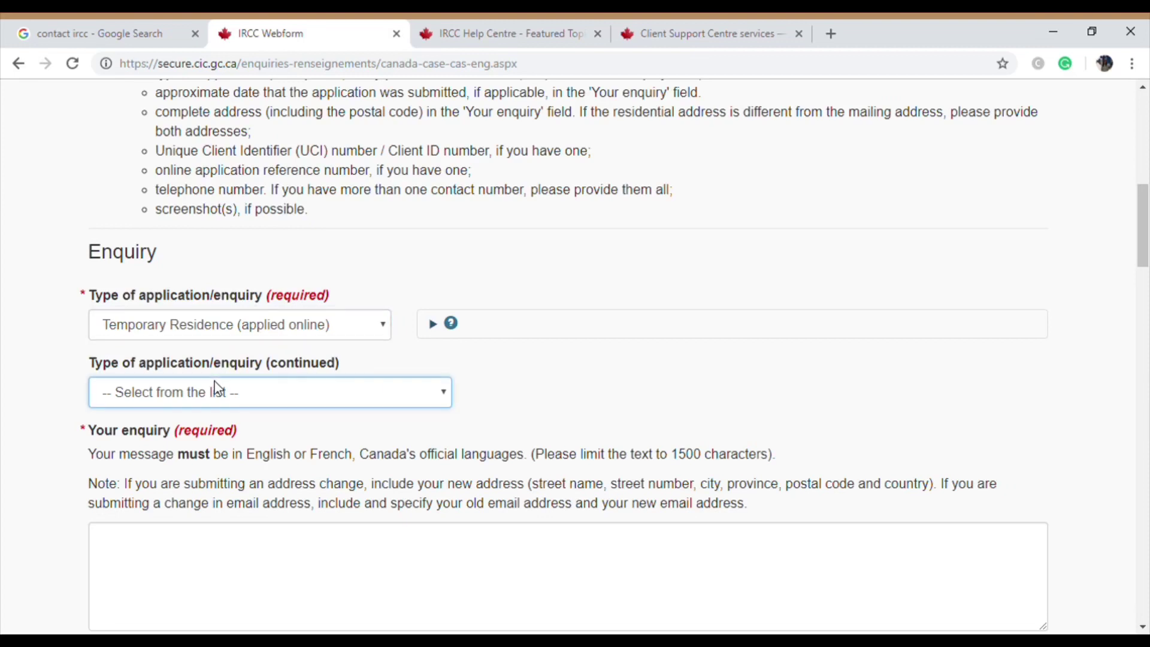
{"action": "left_click", "coordinate": [214, 461]}
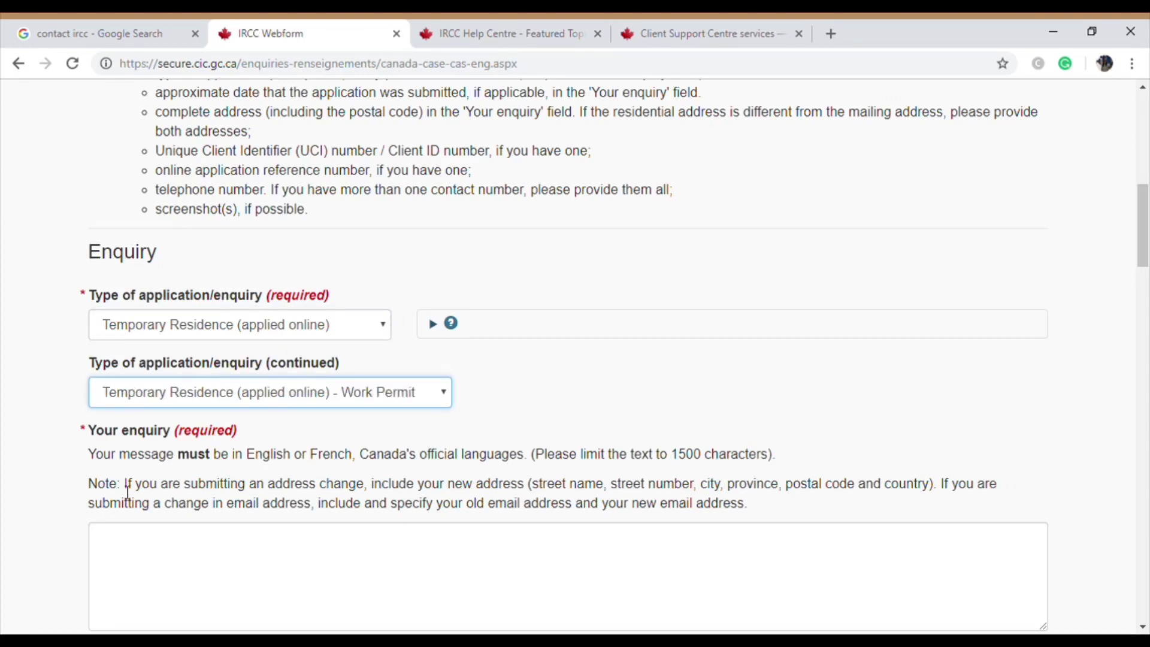
Enter "query" as the message in the "Your enquiry" field
{"action": "left_click", "coordinate": [136, 567]}
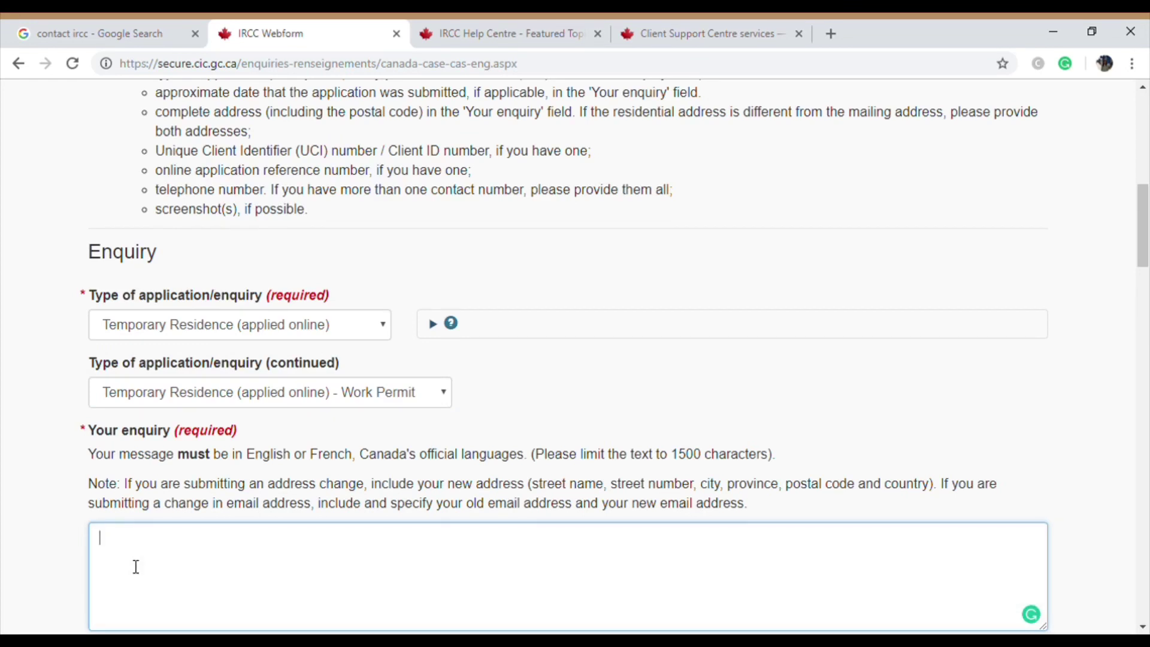
{"action": "type", "text": "query"}
{"action": "left_click", "coordinate": [63, 561]}
Review the web form's applicant information, enquirer information, and consent and disclaimer sections
{"action": "scroll", "coordinate": [63, 560], "scroll_direction": "down", "scroll_amount": 5}
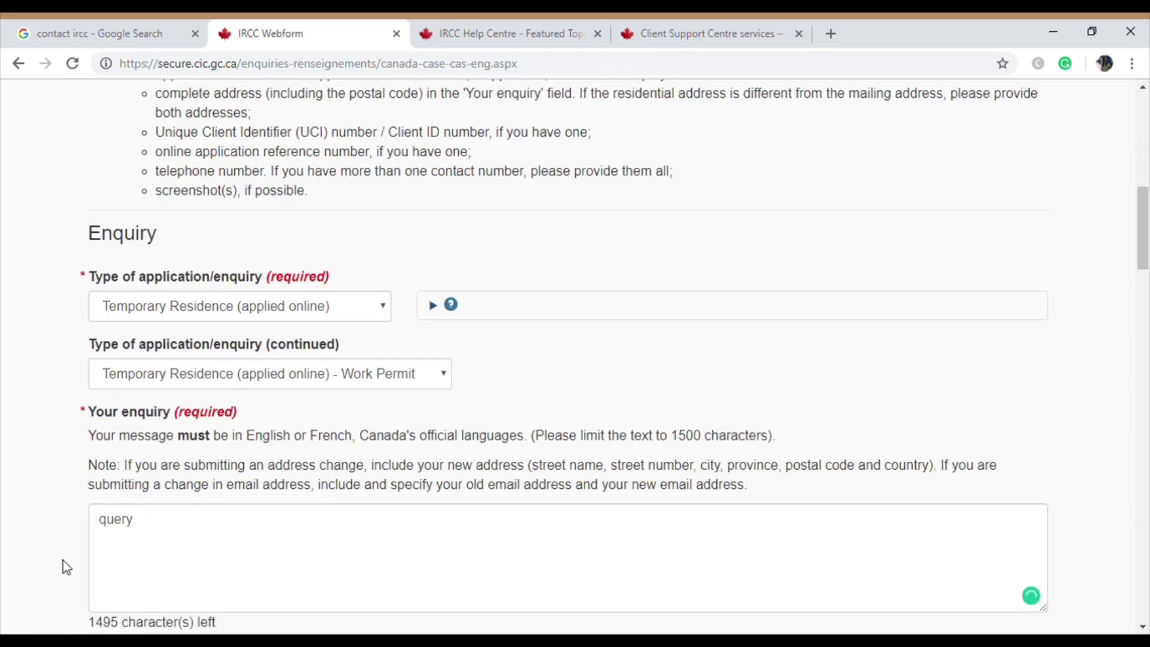
{"action": "scroll", "coordinate": [63, 563], "scroll_direction": "down", "scroll_amount": 3}
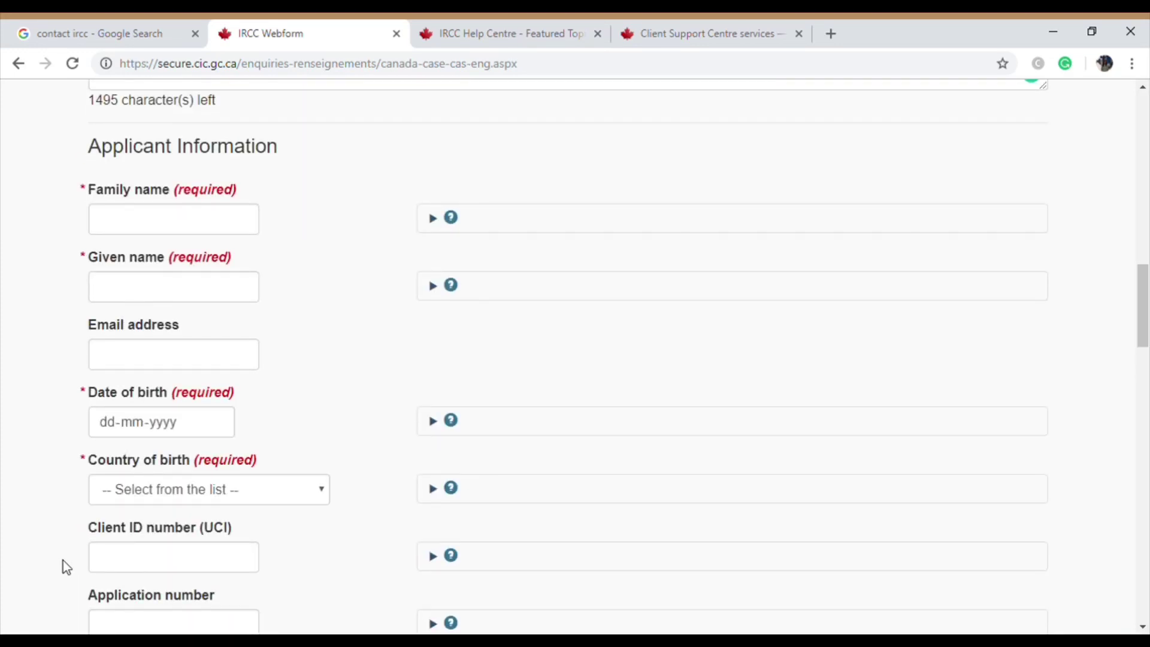
{"action": "scroll", "coordinate": [66, 566], "scroll_direction": "down", "scroll_amount": 6}
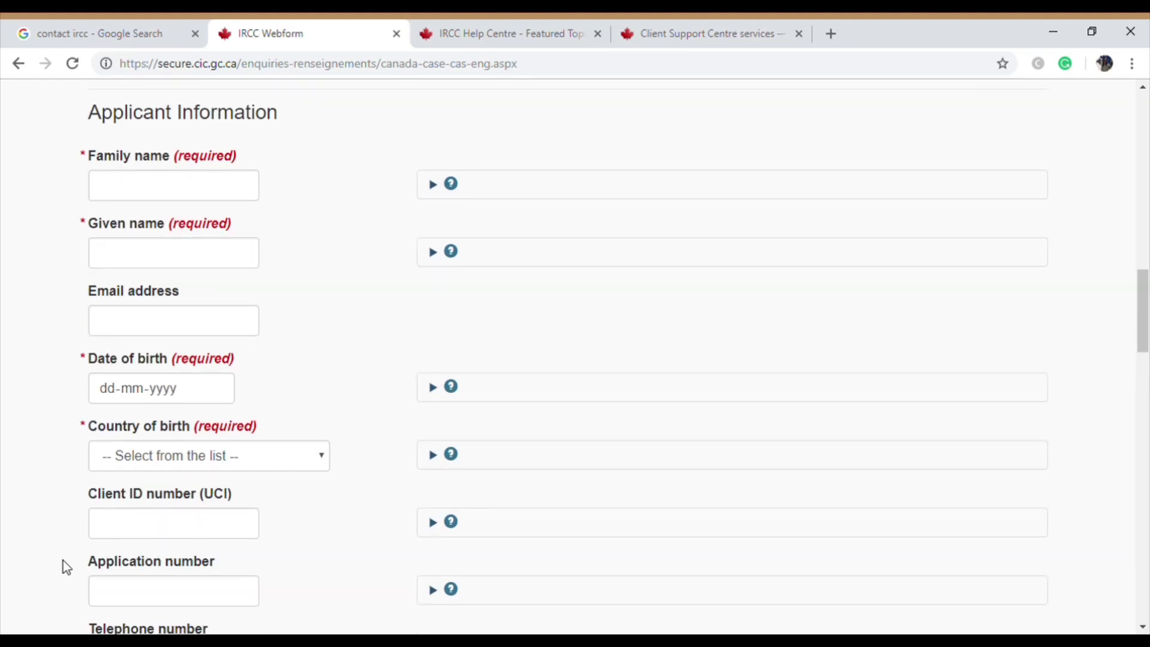
{"action": "scroll", "coordinate": [66, 567], "scroll_direction": "down", "scroll_amount": 3}
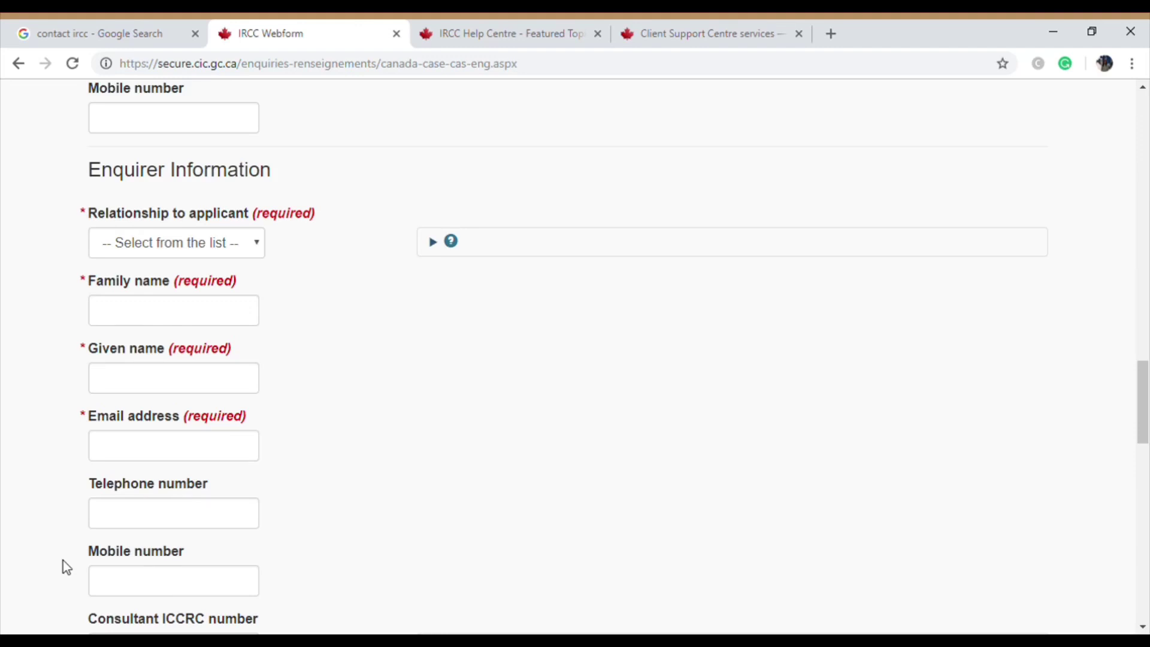
{"action": "scroll", "coordinate": [63, 561], "scroll_direction": "down", "scroll_amount": 5}
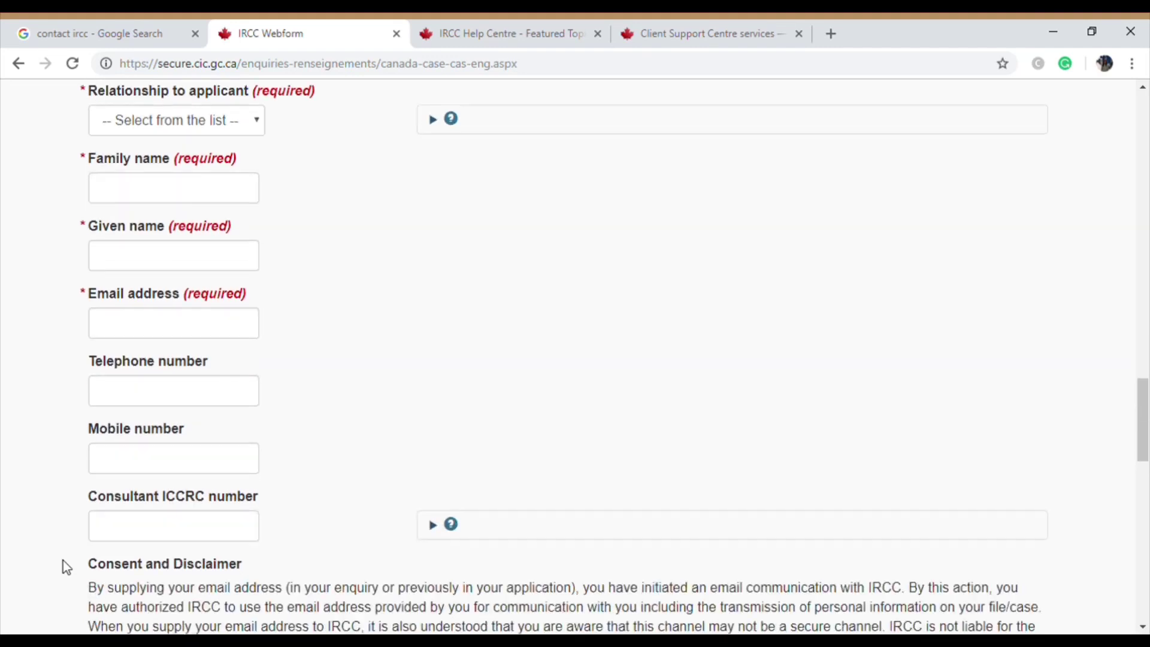
{"action": "scroll", "coordinate": [66, 566], "scroll_direction": "down", "scroll_amount": 3}
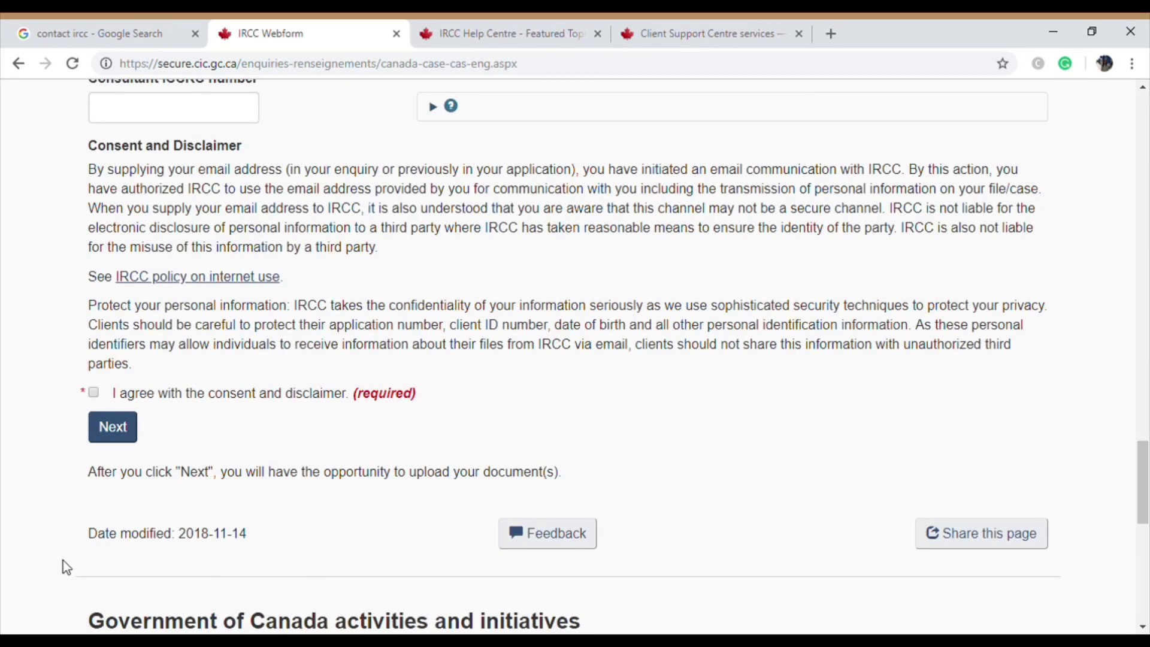